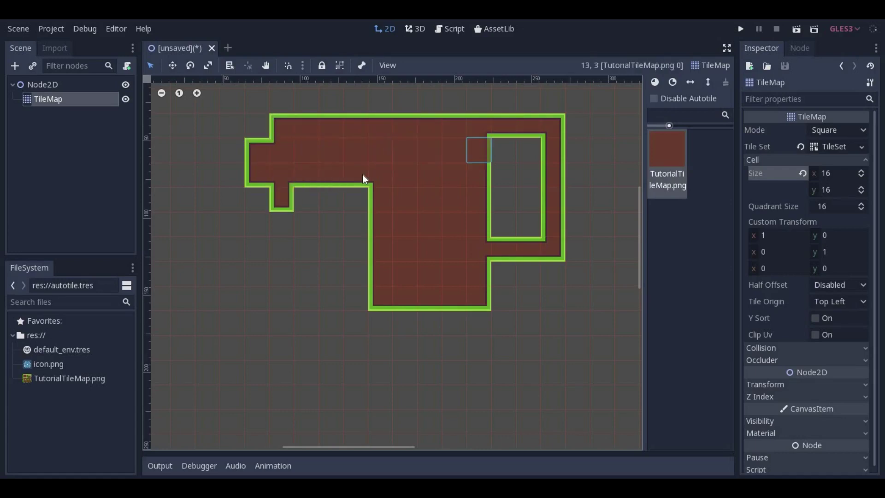
# Extend the tile shape along its lower left and right edges, then add TutorialTileMap.png to the project files.
pyautogui.moveTo(256, 361)
pyautogui.mouseDown()
pyautogui.moveTo(236, 317)
pyautogui.moveTo(402, 329)
pyautogui.moveTo(259, 346)
pyautogui.moveTo(282, 351)
pyautogui.mouseUp()
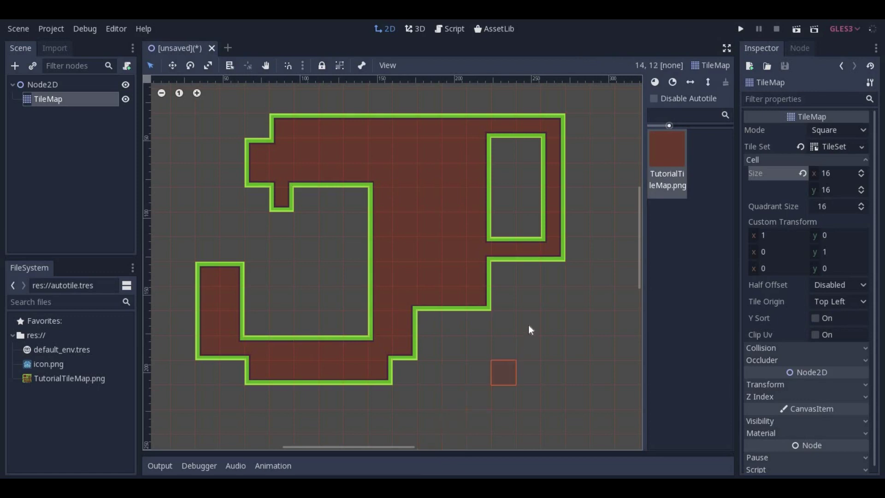
pyautogui.scroll(-2, 528, 325)
pyautogui.moveTo(593, 220)
pyautogui.mouseDown()
pyautogui.moveTo(547, 264)
pyautogui.moveTo(521, 204)
pyautogui.moveTo(565, 236)
pyautogui.moveTo(555, 265)
pyautogui.moveTo(535, 260)
pyautogui.moveTo(485, 342)
pyautogui.moveTo(495, 396)
pyautogui.moveTo(523, 365)
pyautogui.moveTo(523, 280)
pyautogui.moveTo(508, 310)
pyautogui.moveTo(508, 392)
pyautogui.moveTo(507, 198)
pyautogui.moveTo(497, 174)
pyautogui.moveTo(382, 214)
pyautogui.moveTo(314, 219)
pyautogui.moveTo(432, 221)
pyautogui.moveTo(323, 212)
pyautogui.mouseUp()
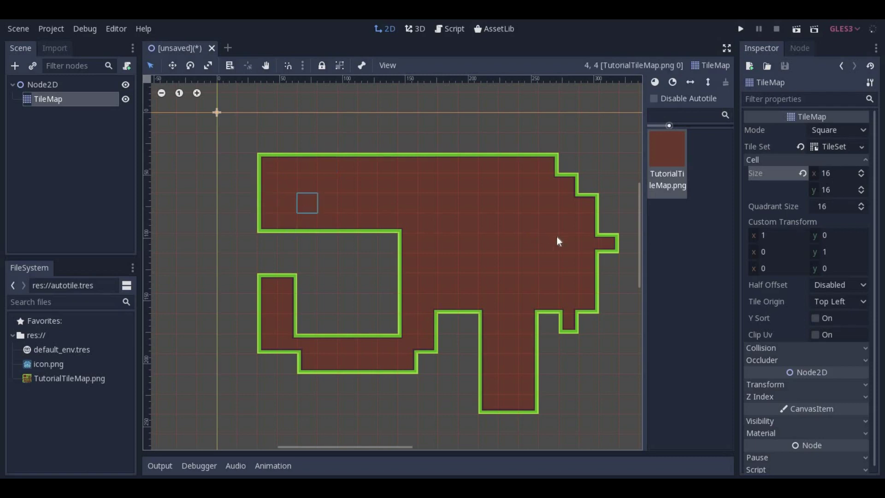
pyautogui.moveTo(619, 236)
pyautogui.mouseDown()
pyautogui.moveTo(606, 167)
pyautogui.moveTo(558, 168)
pyautogui.moveTo(596, 182)
pyautogui.moveTo(595, 299)
pyautogui.mouseUp()
pyautogui.scroll(-3, 597, 309)
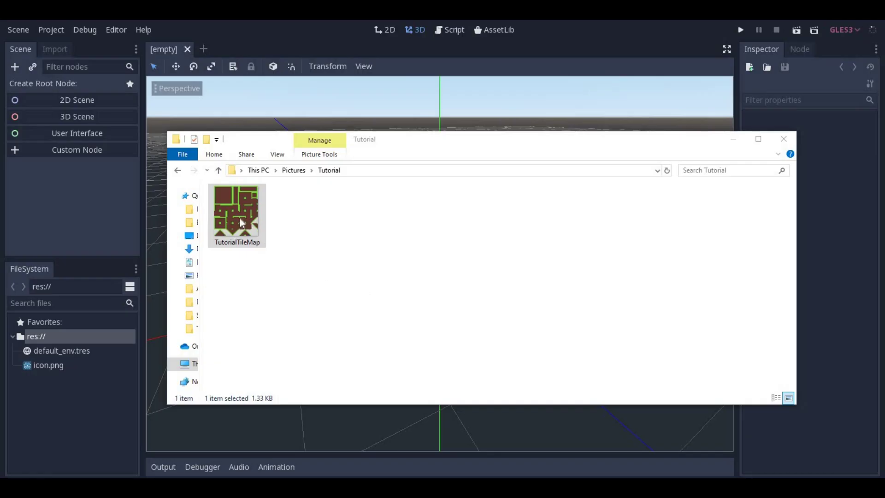
pyautogui.moveTo(237, 216); pyautogui.dragTo(81, 398)
# Import TutorialTileMap.png and build a Node2D scene with a TileMap child.
pyautogui.click(132, 363)
pyautogui.click(66, 101)
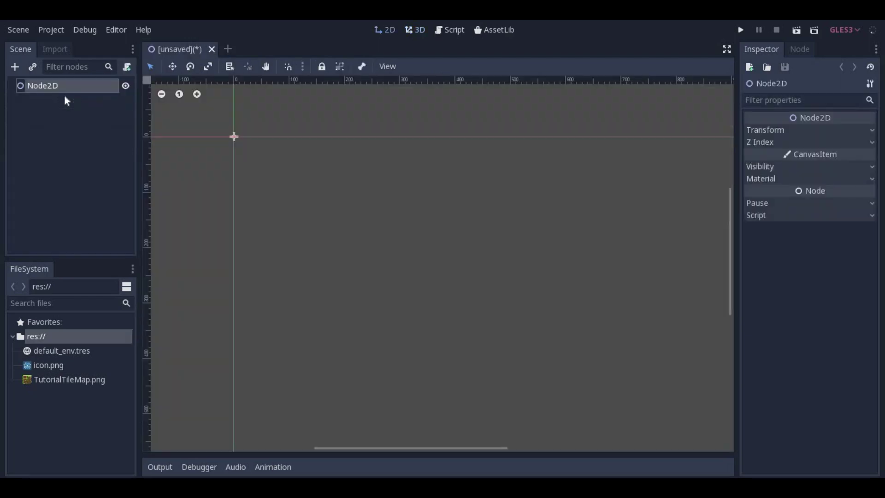
pyautogui.click(15, 66)
pyautogui.write('tile')
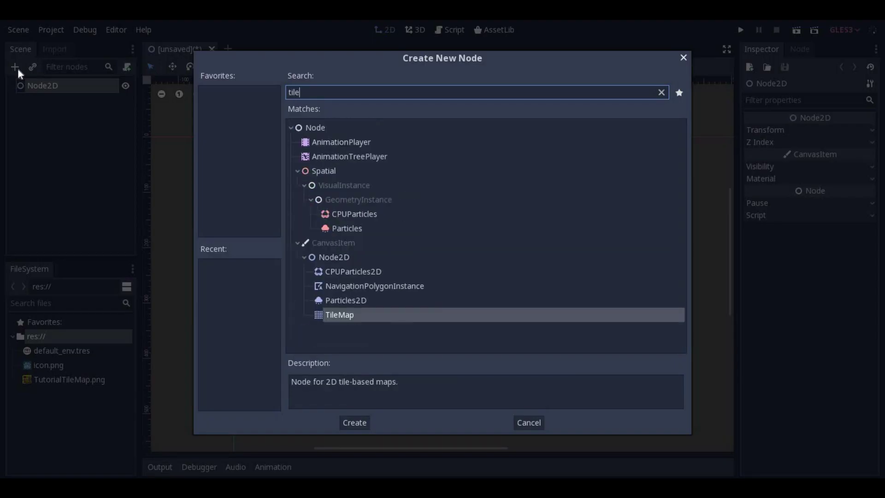
pyautogui.click(354, 422)
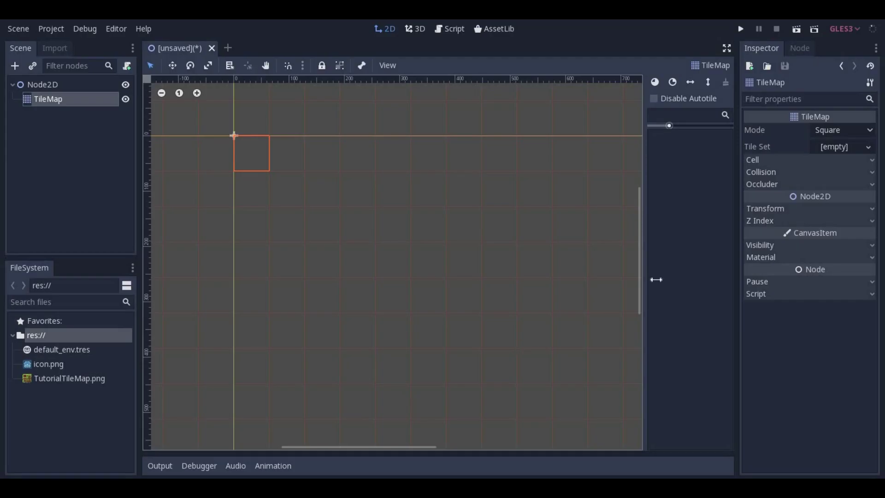
# Assign a new TileSet to the TileMap and open it for editing.
pyautogui.click(825, 148)
pyautogui.click(826, 160)
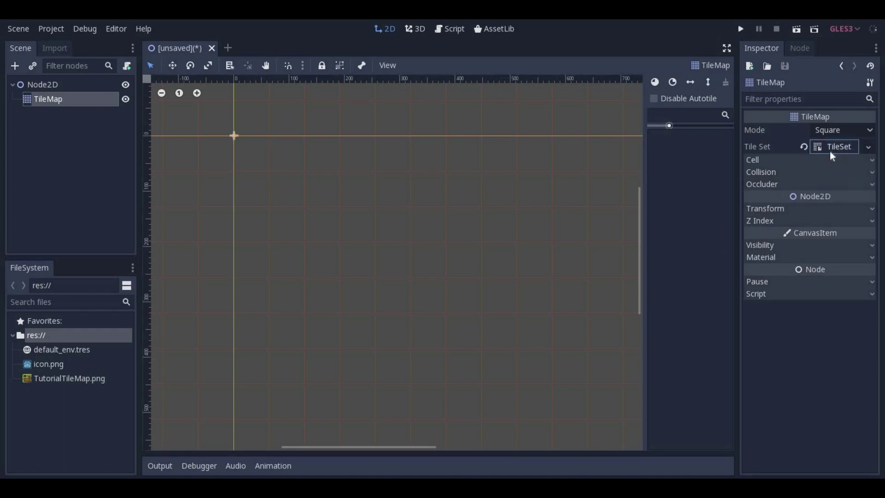
pyautogui.click(830, 152)
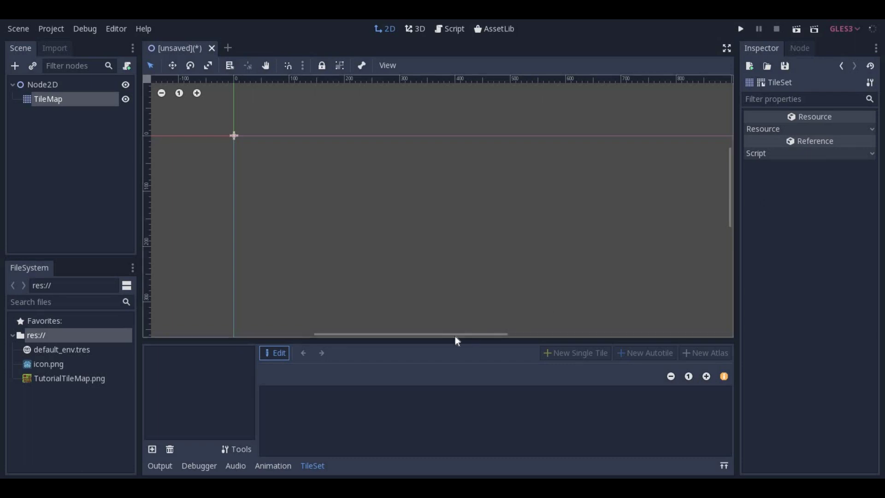
# Enlarge the TileSet editor and add TutorialTileMap.png as its texture.
pyautogui.moveTo(423, 341); pyautogui.dragTo(422, 178)
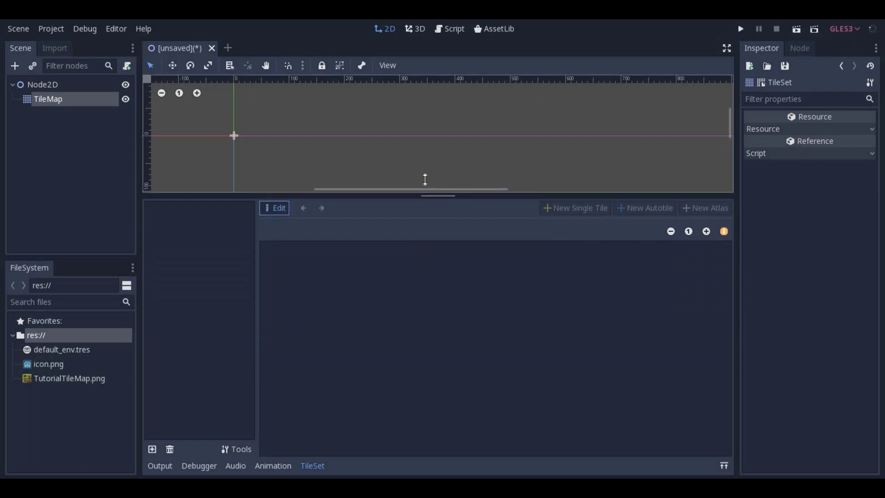
pyautogui.click(152, 449)
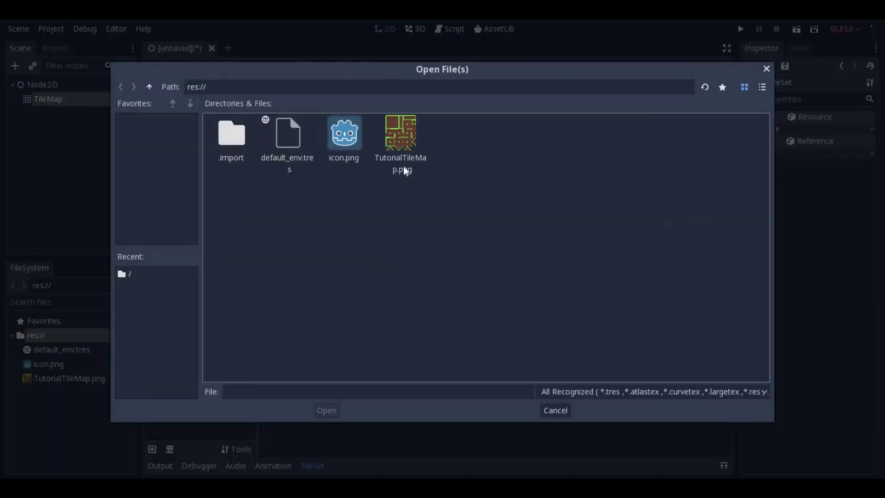
pyautogui.doubleClick(407, 143)
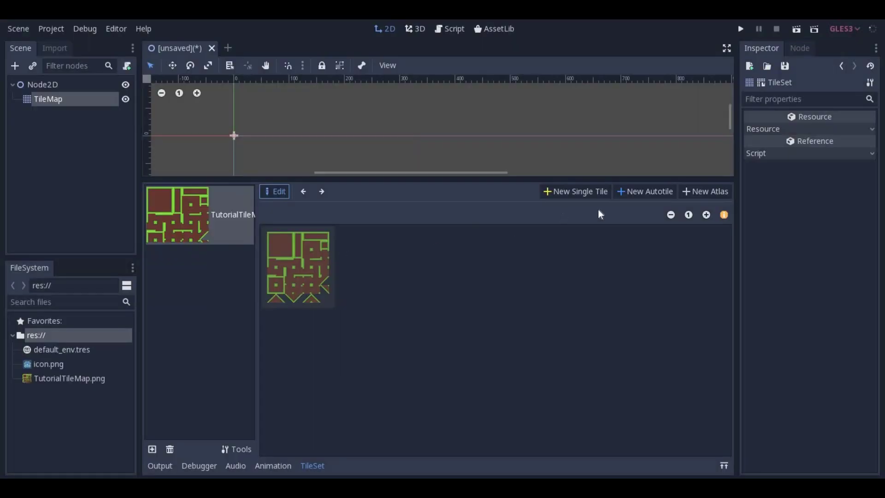
# Create a new autotile region with grid snapping enabled.
pyautogui.click(640, 191)
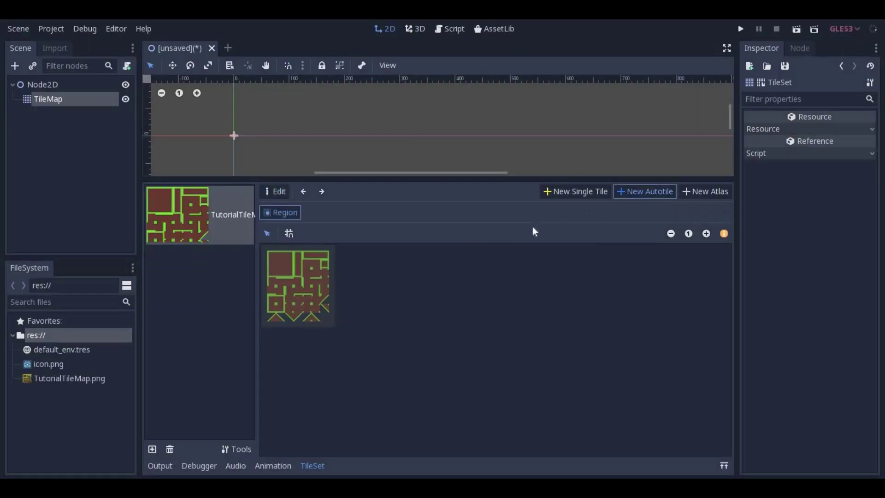
pyautogui.click(288, 235)
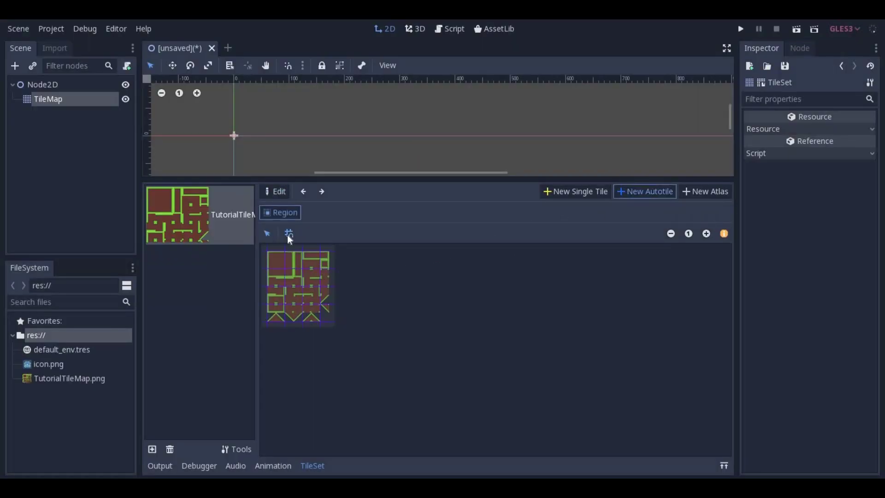
pyautogui.click(289, 260)
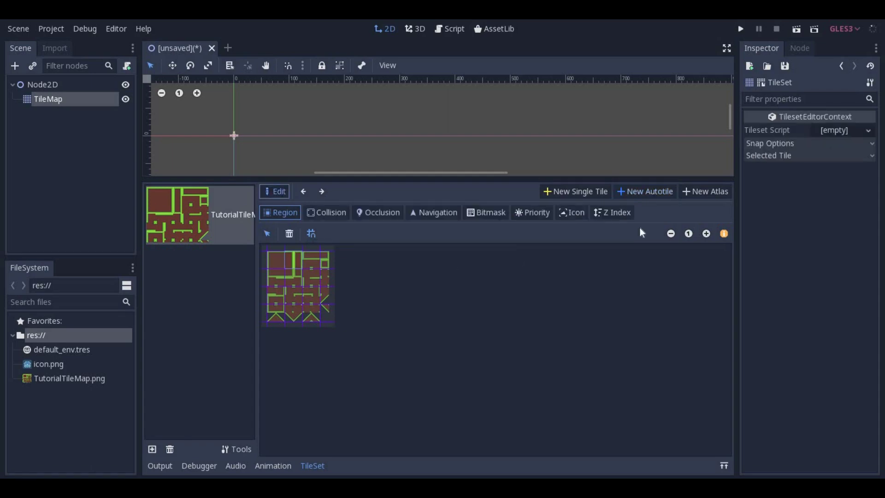
# Set the snap step to 16×16 and stretch the autotile region over the whole sheet.
pyautogui.click(759, 148)
pyautogui.click(834, 189)
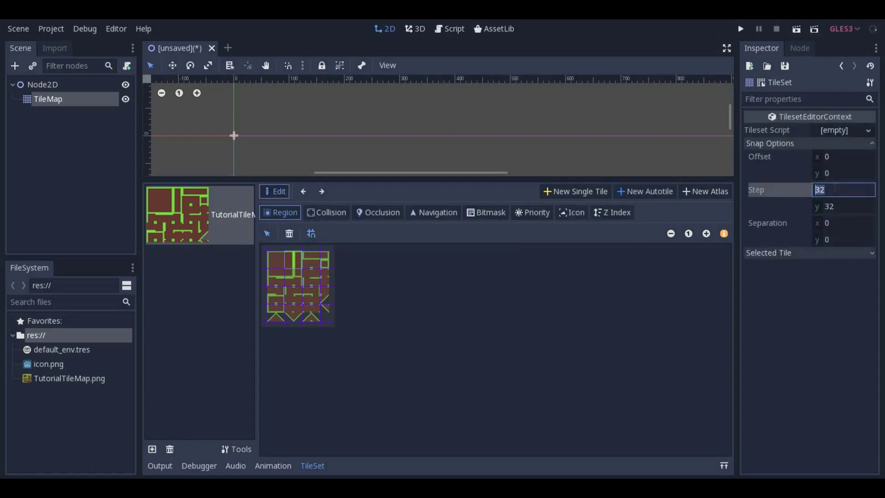
pyautogui.write('16')
pyautogui.press('Tab')
pyautogui.write('16')
pyautogui.press('Return')
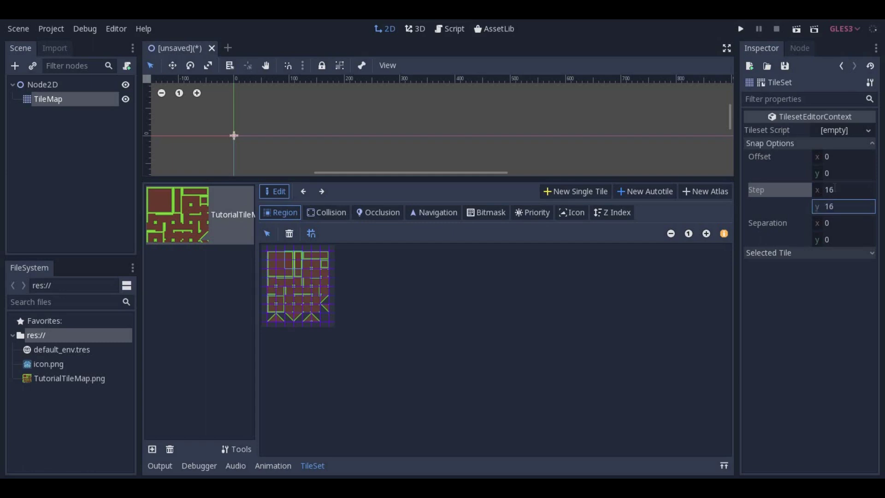
pyautogui.moveTo(270, 252); pyautogui.dragTo(327, 319)
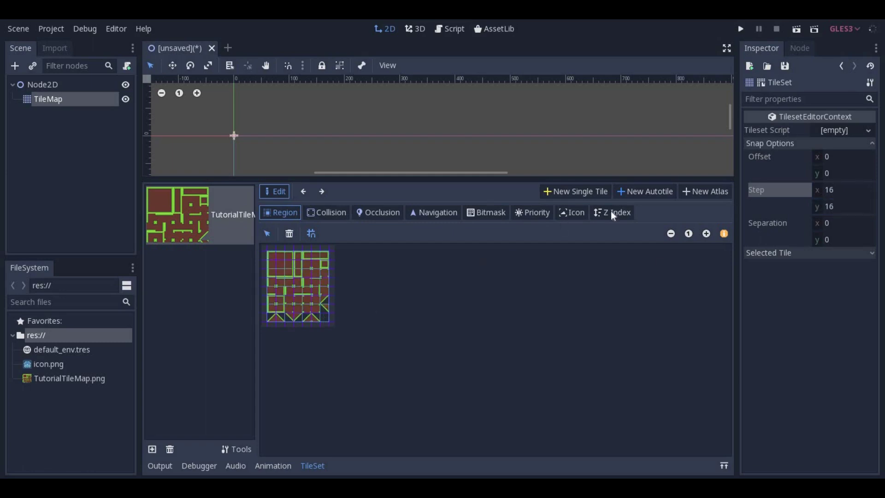
pyautogui.click(706, 233)
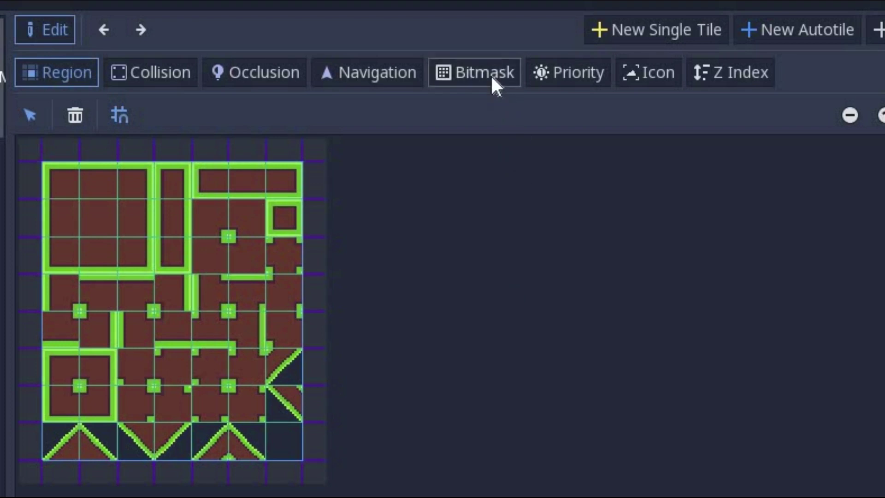
# Switch the TileSet editor to the Bitmask tab for the autotile.
pyautogui.click(491, 76)
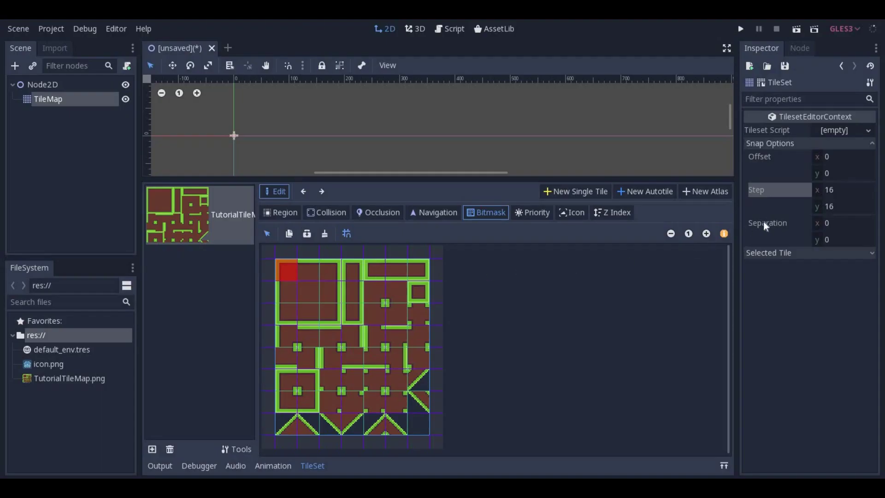
# Set the autotile's bitmask mode to 3x3 (minimal).
pyautogui.click(777, 252)
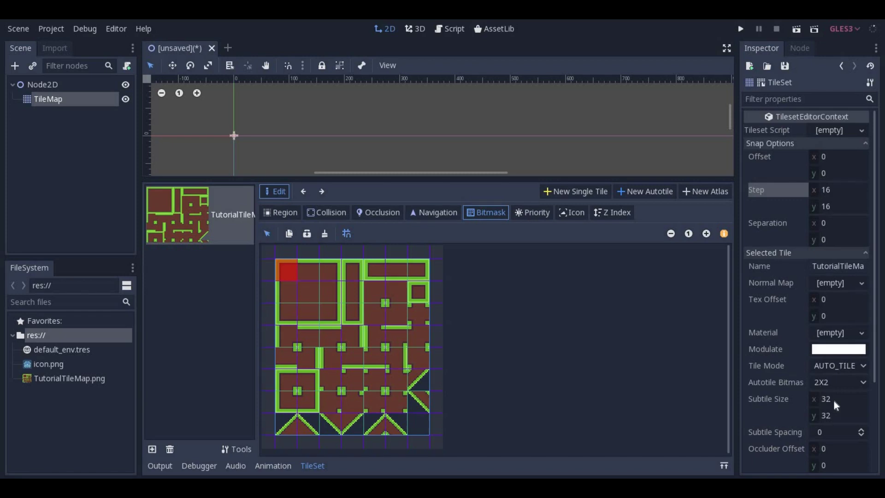
pyautogui.click(834, 387)
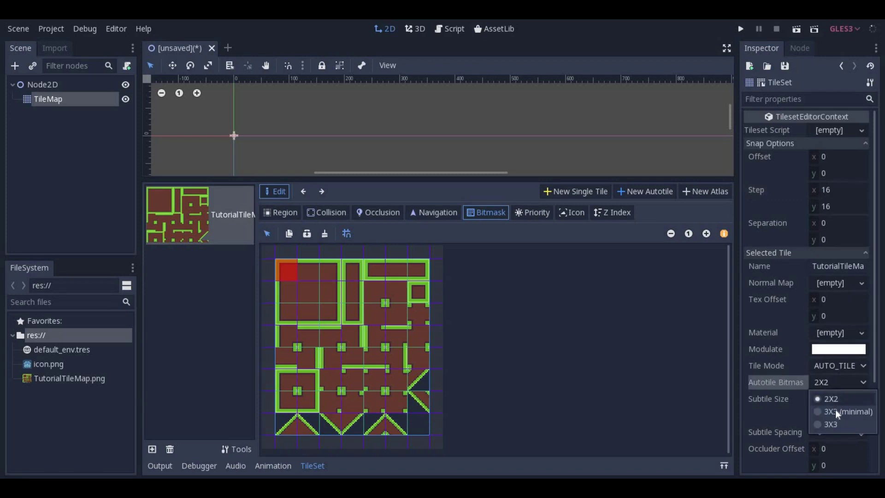
pyautogui.click(834, 409)
# Set the subtile size to 16×16 and erase a stray bitmask bit beside the top bar.
pyautogui.click(834, 399)
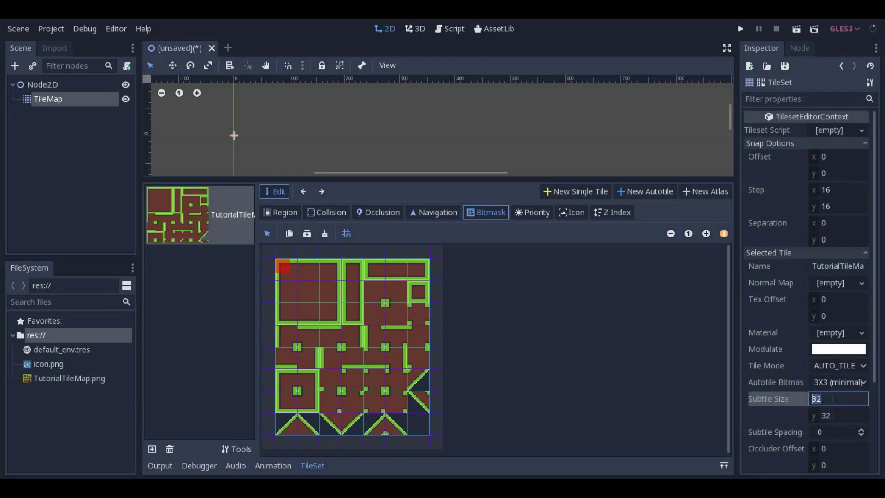
pyautogui.write('16')
pyautogui.press('Tab')
pyautogui.write('16')
pyautogui.press('Return')
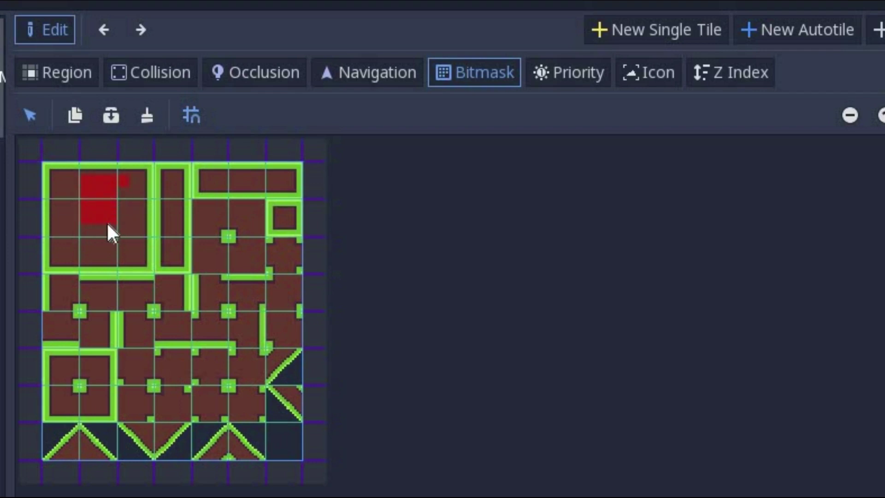
pyautogui.rightClick(127, 179)
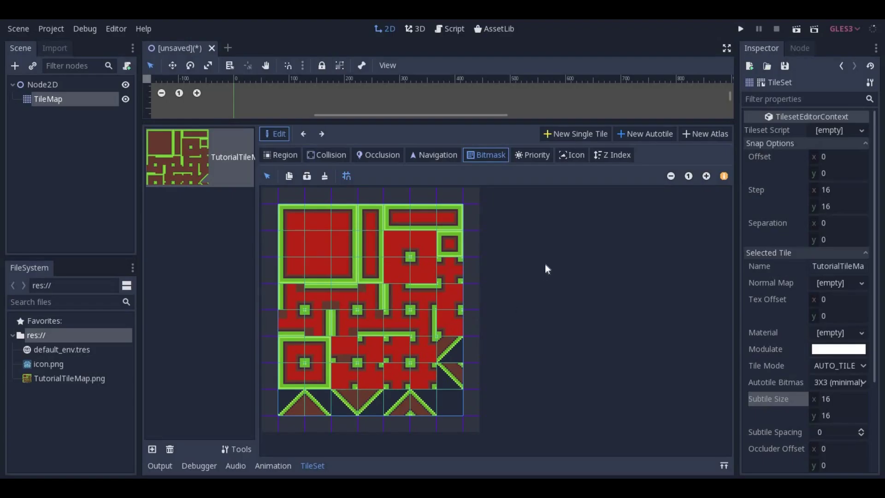
# Add a full-tile collision rectangle to the first subtile and make an interior subtile the icon.
pyautogui.click(338, 158)
pyautogui.click(284, 176)
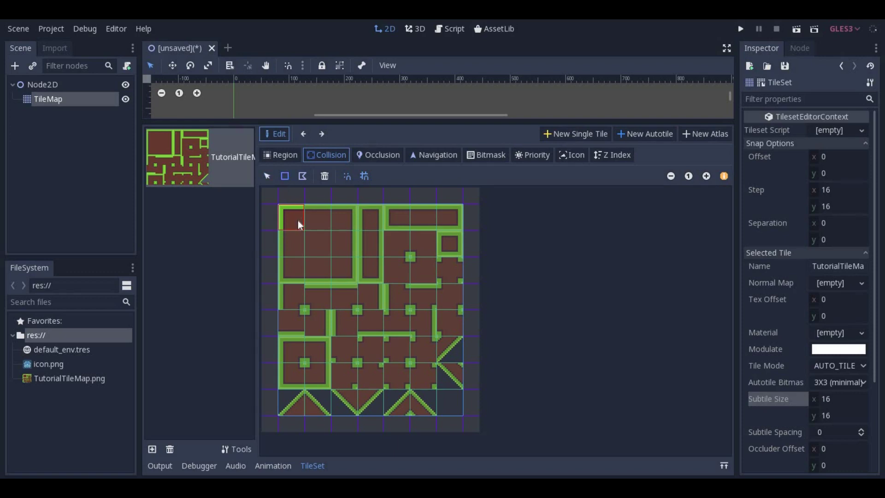
pyautogui.click(298, 220)
pyautogui.click(486, 155)
pyautogui.click(559, 155)
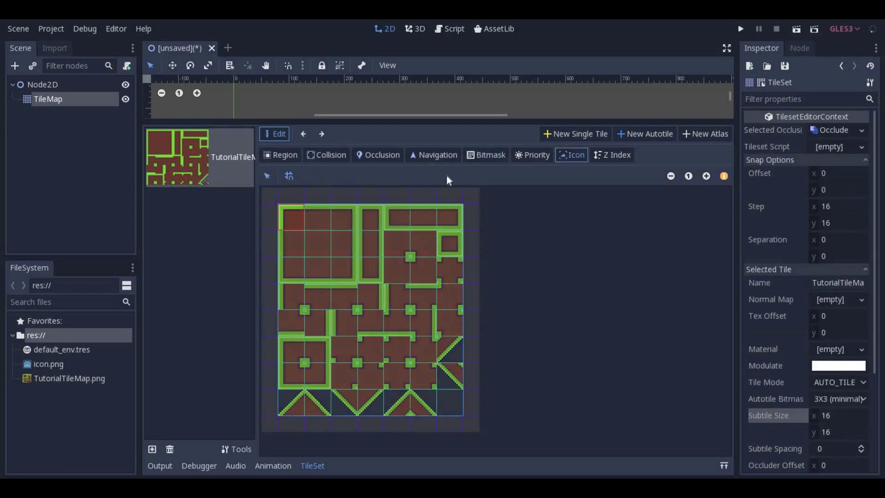
pyautogui.click(311, 244)
# Set the TileMap's cell size to 16×16.
pyautogui.click(77, 99)
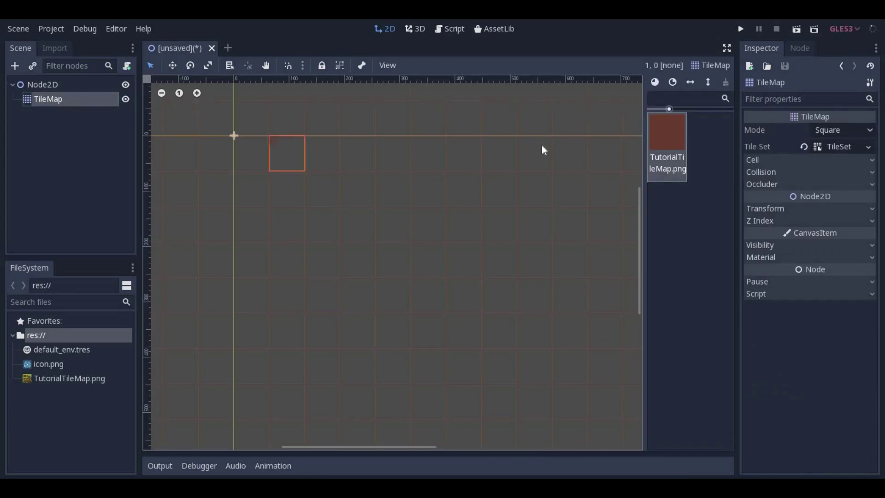
pyautogui.click(761, 162)
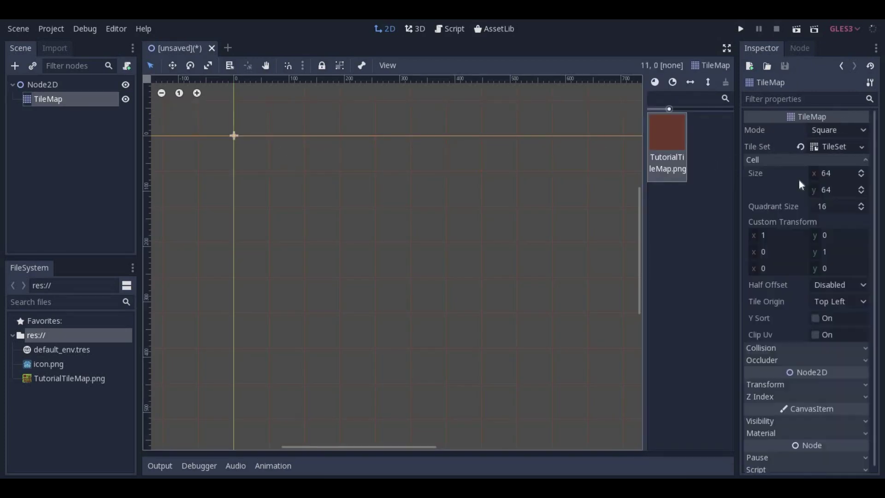
pyautogui.click(839, 175)
pyautogui.write('16')
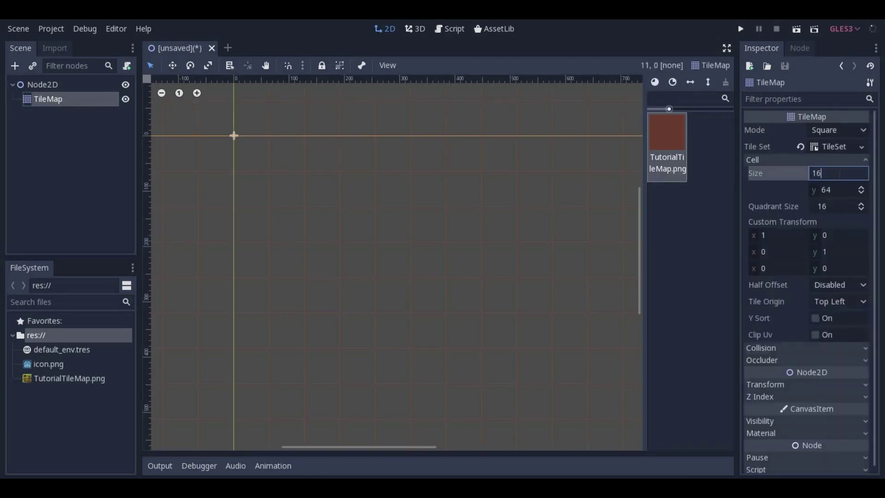
pyautogui.press('Tab')
pyautogui.write('16')
pyautogui.press('Return')
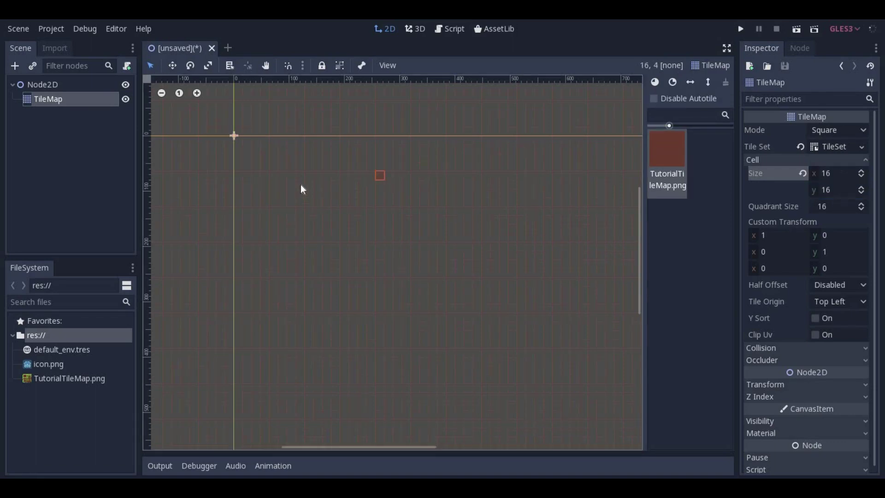
# Paint a rectangular loop of autotiles on the canvas and fill its middle.
pyautogui.scroll(4, 300, 184)
pyautogui.moveTo(278, 162)
pyautogui.mouseDown()
pyautogui.moveTo(399, 207)
pyautogui.moveTo(282, 212)
pyautogui.moveTo(278, 185)
pyautogui.mouseUp()
pyautogui.moveTo(390, 187); pyautogui.dragTo(373, 198)
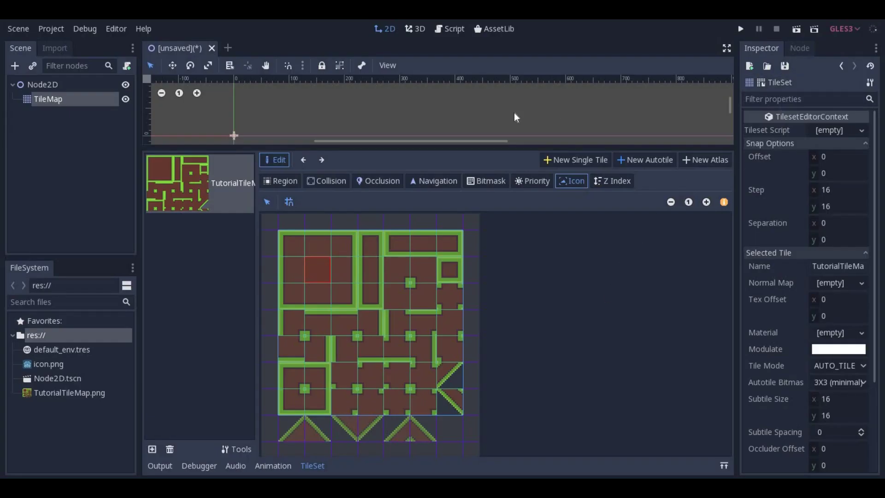
# Save the TileSet with Save As under the name autotile.tres.
pyautogui.click(784, 66)
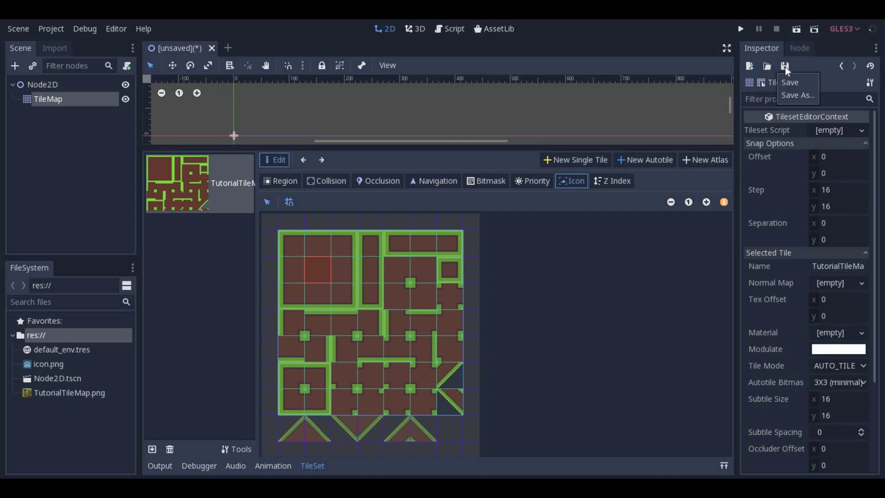
pyautogui.click(799, 94)
pyautogui.write('autotile.tres')
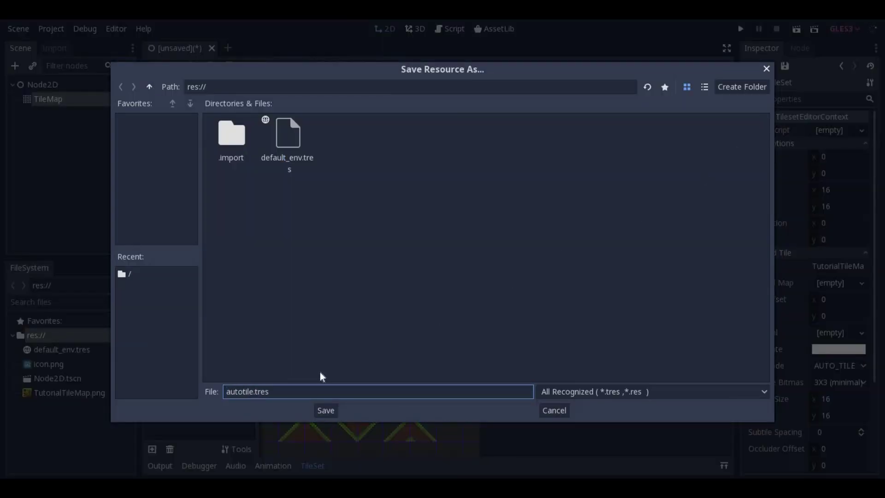
pyautogui.press('Return')
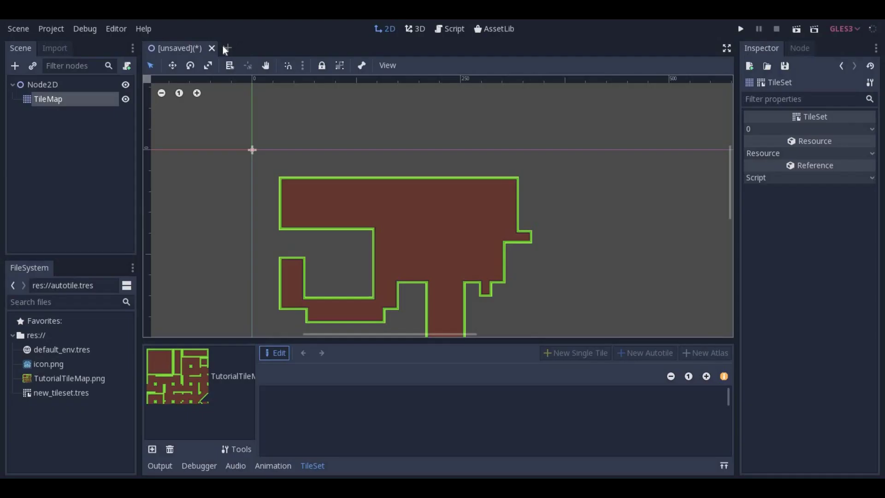
# Create a new 2D scene with a TileMap child under the Node2D root.
pyautogui.click(224, 48)
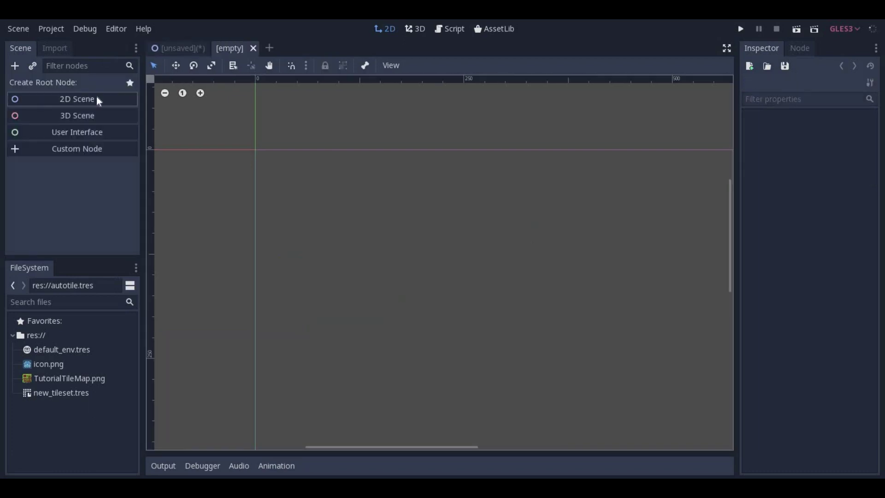
pyautogui.click(79, 96)
pyautogui.click(15, 67)
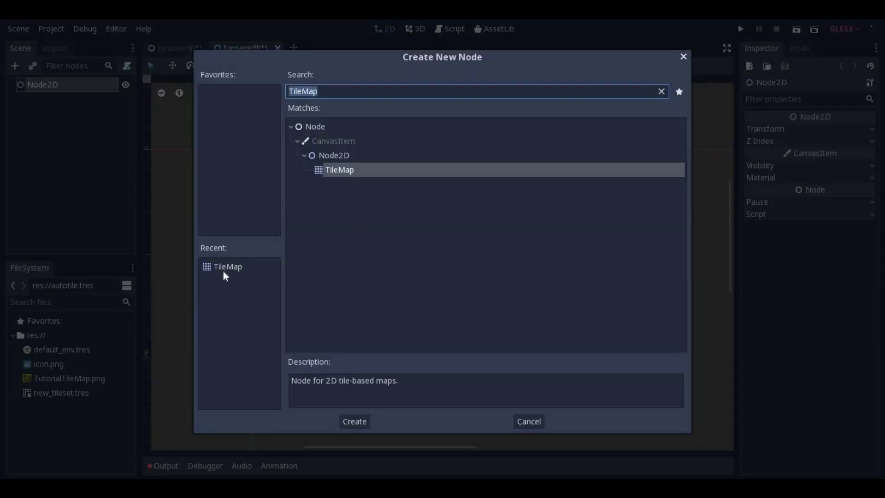
pyautogui.click(223, 268)
pyautogui.doubleClick(223, 271)
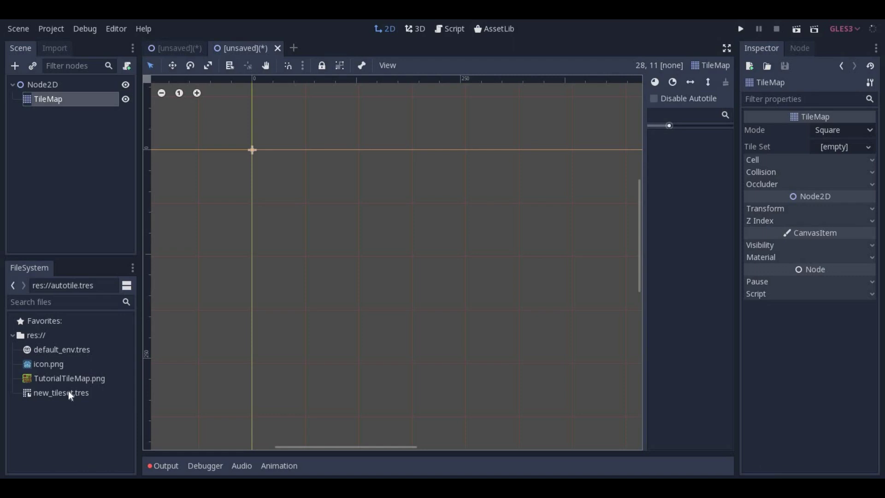
# Assign the saved .tres tileset to the TileMap and paint a large bordered shape.
pyautogui.moveTo(71, 395); pyautogui.dragTo(768, 171)
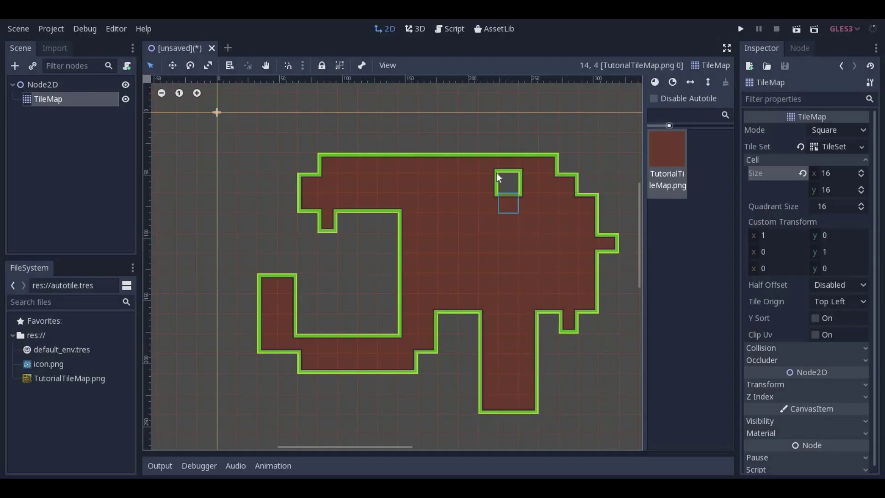
pyautogui.moveTo(497, 178)
pyautogui.mouseDown()
pyautogui.moveTo(326, 219)
pyautogui.moveTo(371, 220)
pyautogui.moveTo(383, 218)
pyautogui.moveTo(285, 185)
pyautogui.moveTo(314, 163)
pyautogui.moveTo(321, 166)
pyautogui.moveTo(266, 179)
pyautogui.moveTo(280, 227)
pyautogui.moveTo(305, 214)
pyautogui.moveTo(404, 213)
pyautogui.moveTo(544, 237)
pyautogui.mouseUp()
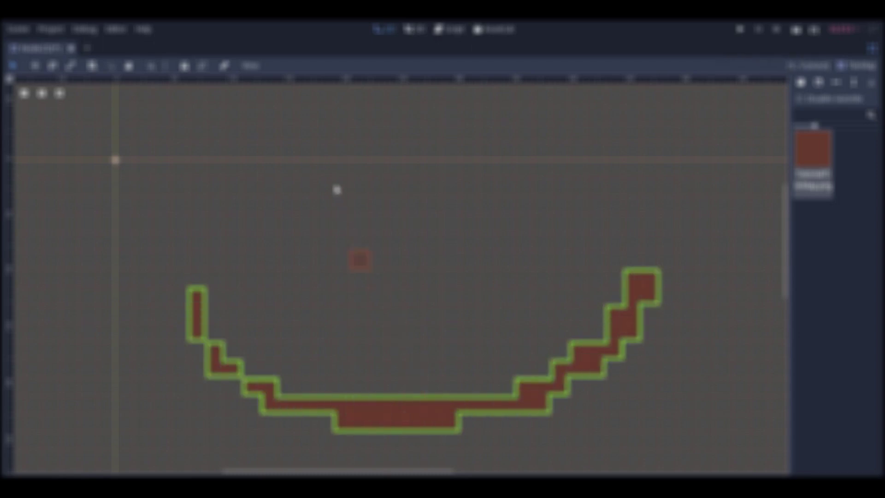
# Paint the glasses: both lens outlines, the connecting bridge and both arms.
pyautogui.moveTo(342, 187)
pyautogui.mouseDown()
pyautogui.moveTo(283, 187)
pyautogui.moveTo(395, 201)
pyautogui.moveTo(288, 182)
pyautogui.mouseUp()
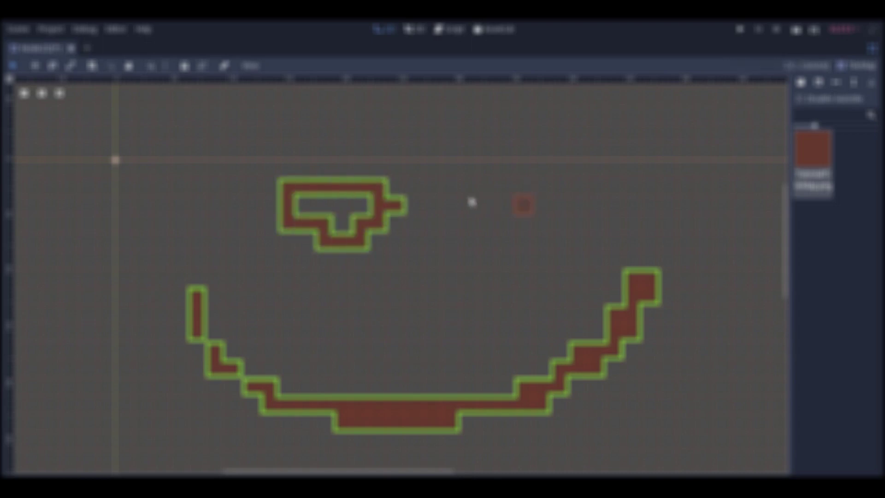
pyautogui.moveTo(466, 187); pyautogui.dragTo(512, 187)
pyautogui.moveTo(576, 201); pyautogui.dragTo(466, 230)
pyautogui.moveTo(479, 187)
pyautogui.mouseDown()
pyautogui.moveTo(433, 203)
pyautogui.moveTo(389, 203)
pyautogui.mouseUp()
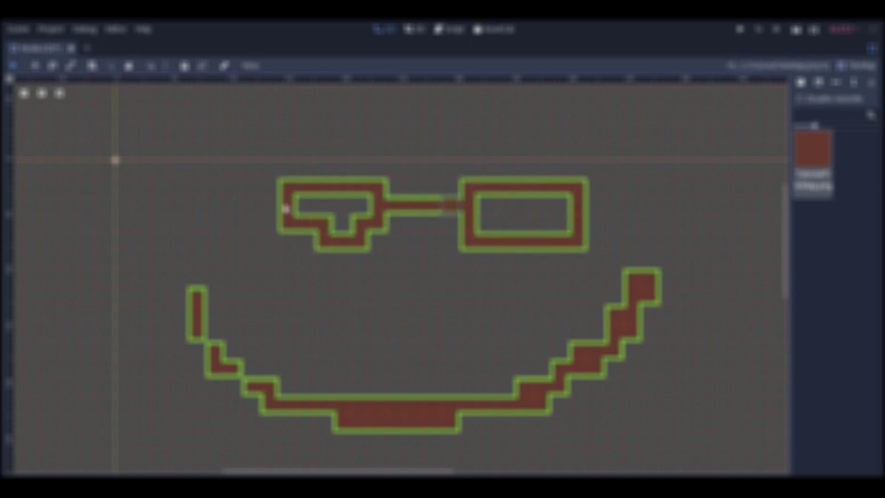
pyautogui.moveTo(261, 203)
pyautogui.mouseDown()
pyautogui.moveTo(243, 184)
pyautogui.moveTo(196, 187)
pyautogui.mouseUp()
pyautogui.moveTo(604, 200); pyautogui.dragTo(632, 167)
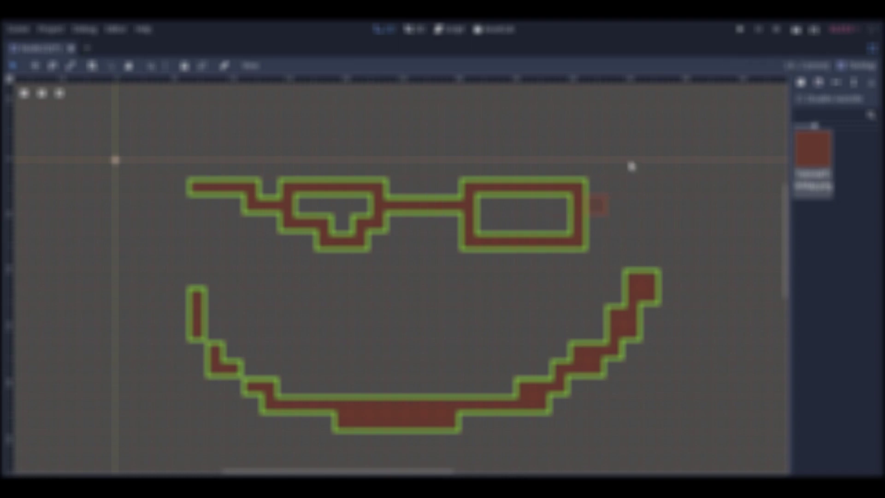
# Paint a nose below the glasses and the left and right corners of the mouth.
pyautogui.moveTo(397, 274)
pyautogui.mouseDown()
pyautogui.moveTo(419, 299)
pyautogui.moveTo(453, 274)
pyautogui.mouseUp()
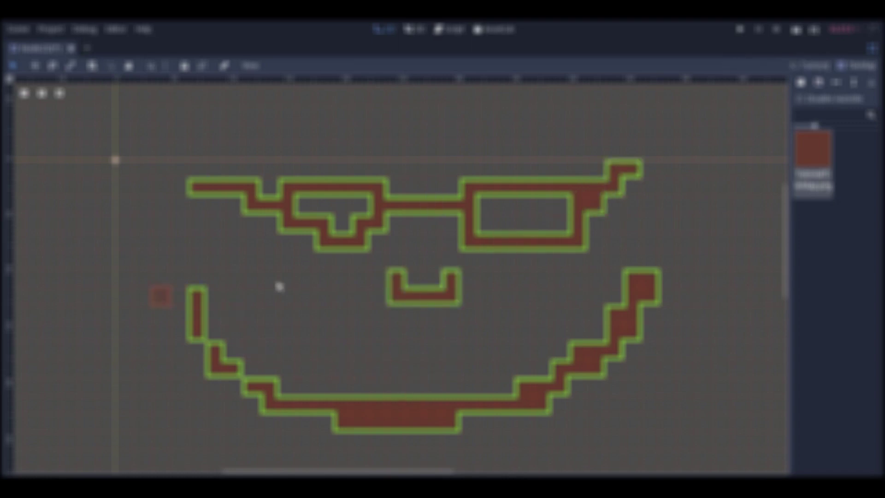
pyautogui.moveTo(160, 295); pyautogui.dragTo(234, 259)
pyautogui.moveTo(680, 292); pyautogui.dragTo(613, 259)
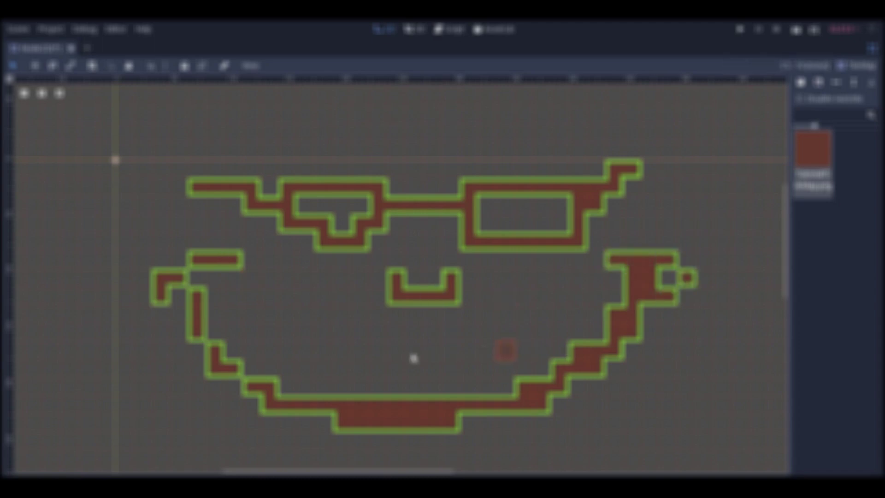